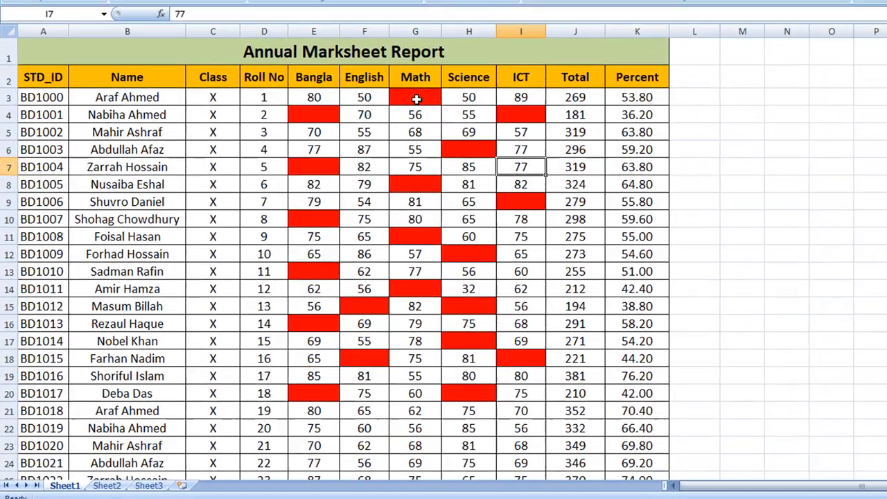
# Enter 50 in the highlighted blank Science cell H6, and clear the Math mark in G6
pyautogui.click(330, 151)
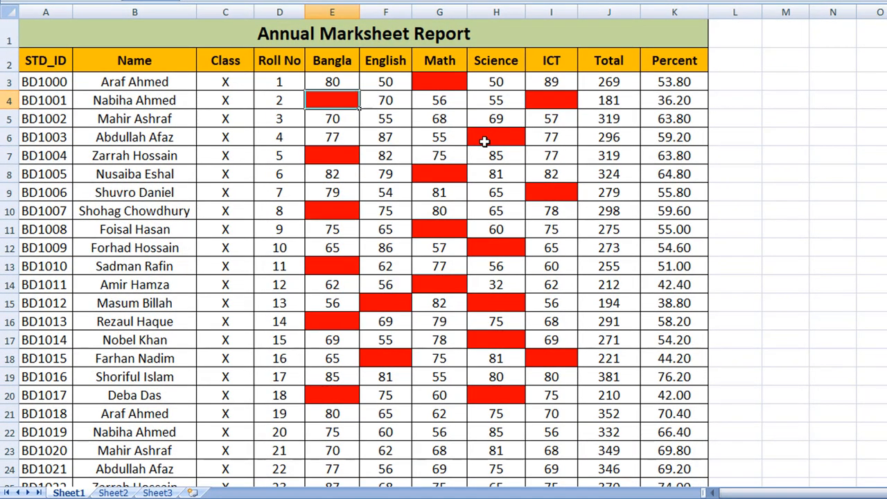
pyautogui.click(487, 138)
pyautogui.click(543, 99)
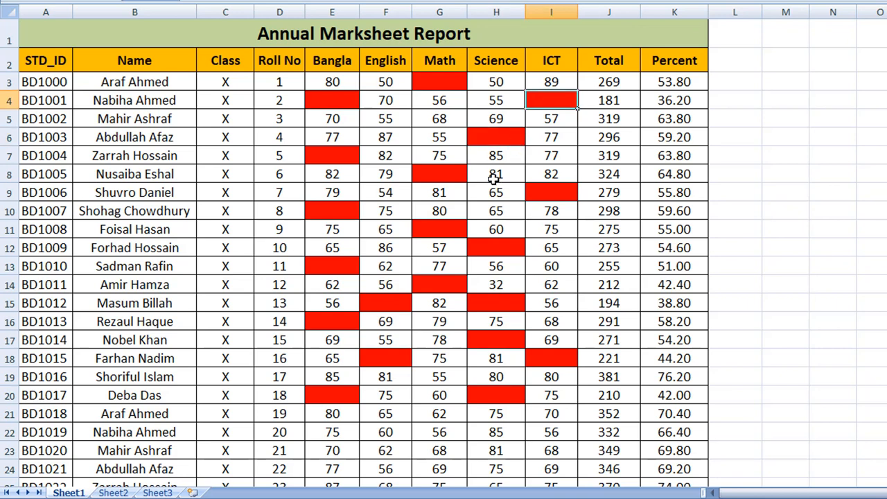
pyautogui.click(496, 140)
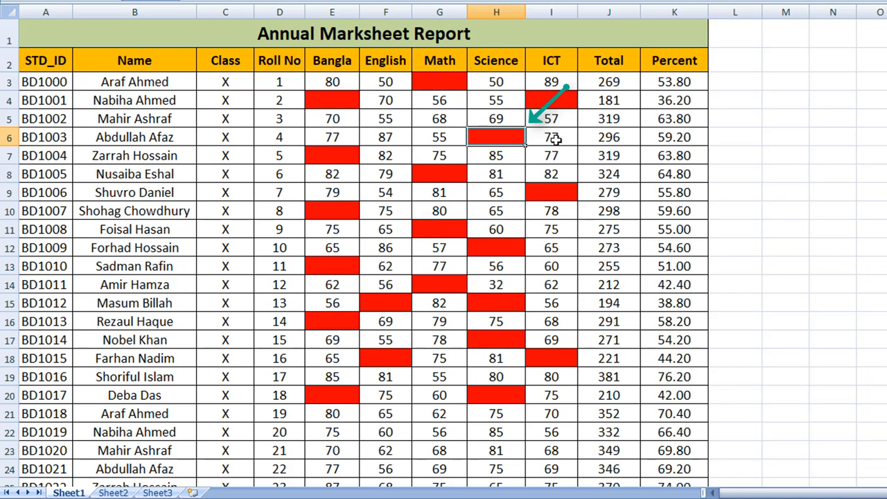
pyautogui.write('50')
pyautogui.click(552, 137)
pyautogui.click(504, 133)
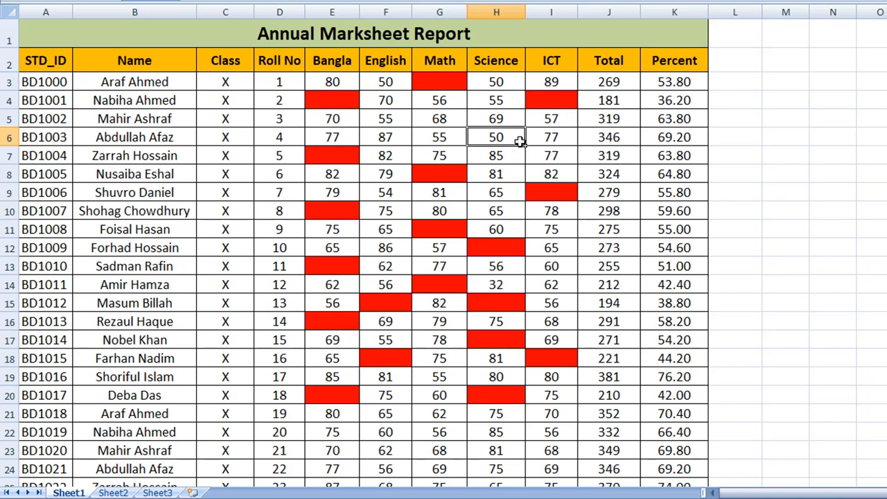
pyautogui.click(439, 137)
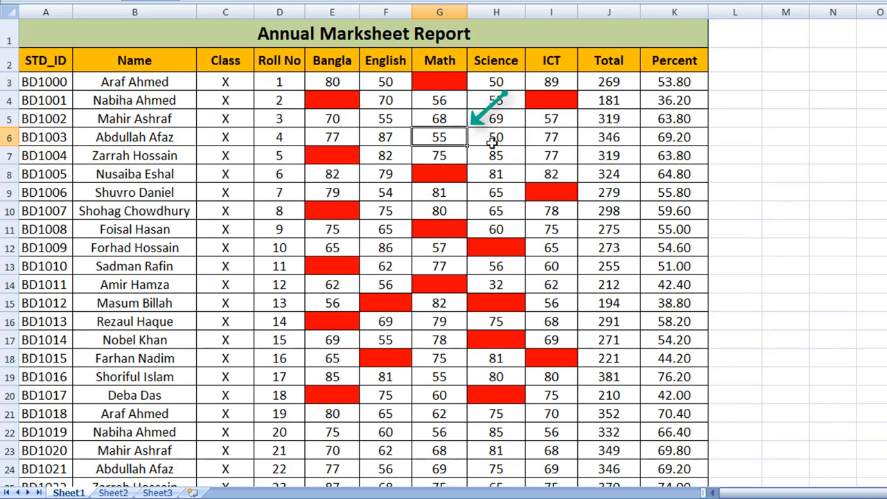
pyautogui.press('Delete')
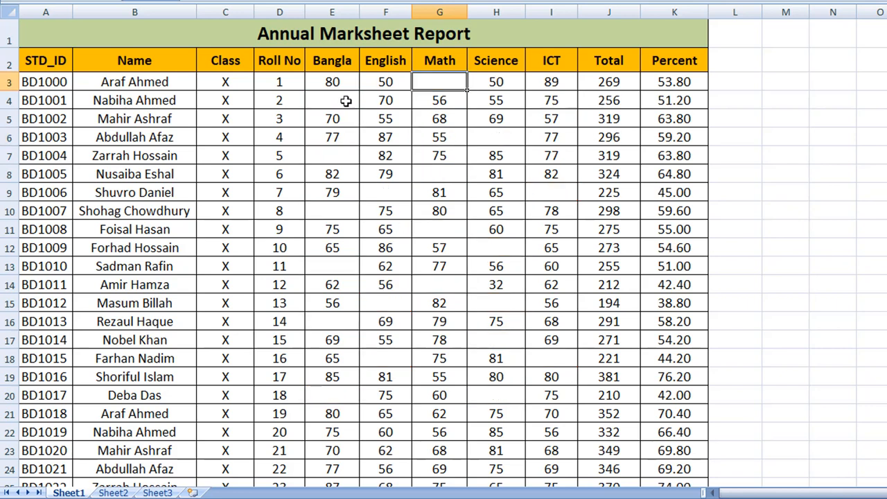
# Examine the blank mark cells in the Bangla, Math and Science columns of the marksheet
pyautogui.click(346, 98)
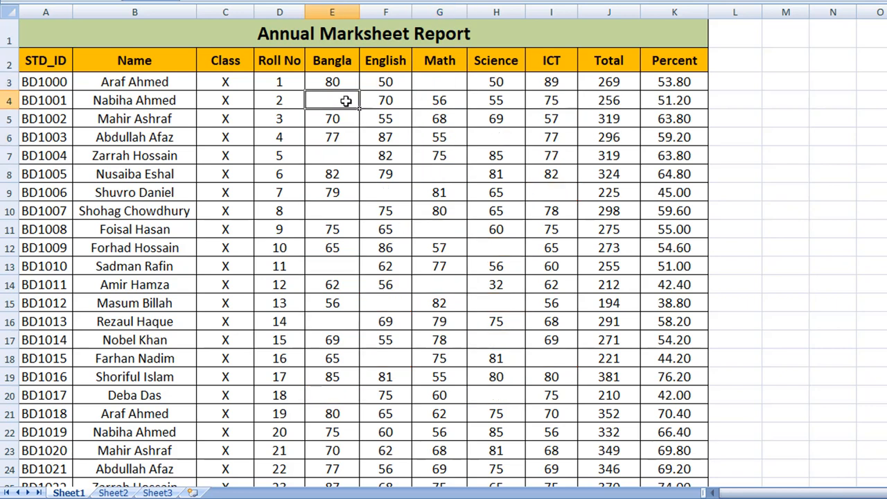
pyautogui.click(440, 81)
pyautogui.click(450, 173)
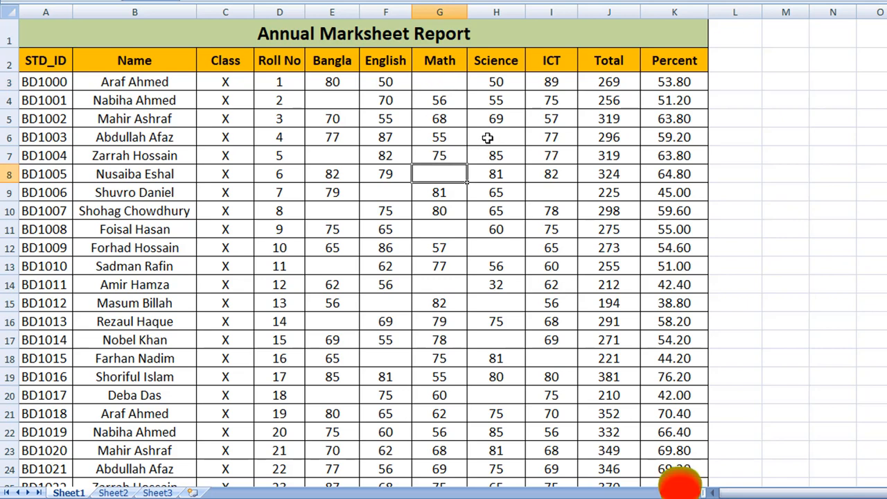
pyautogui.click(492, 137)
pyautogui.click(339, 216)
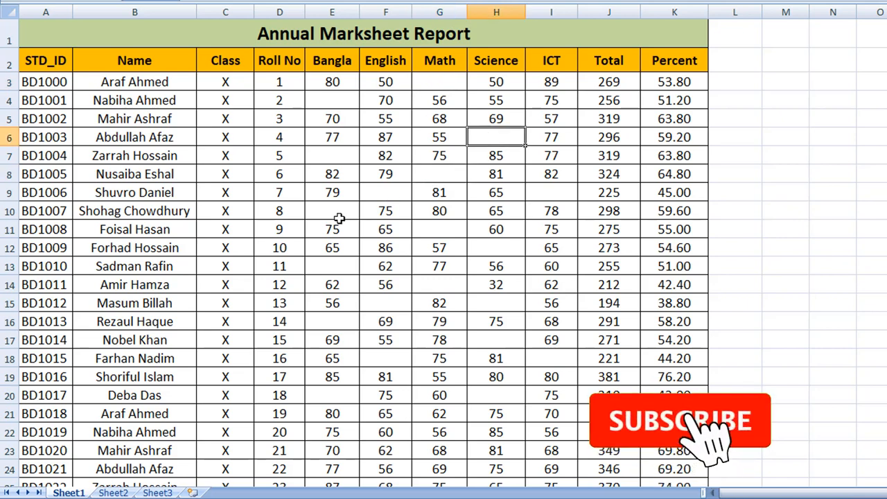
pyautogui.click(450, 226)
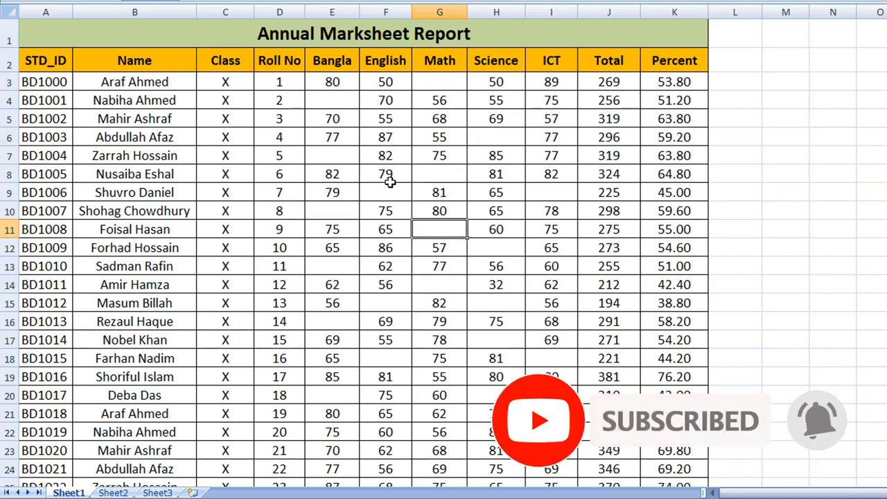
pyautogui.click(335, 105)
pyautogui.click(425, 82)
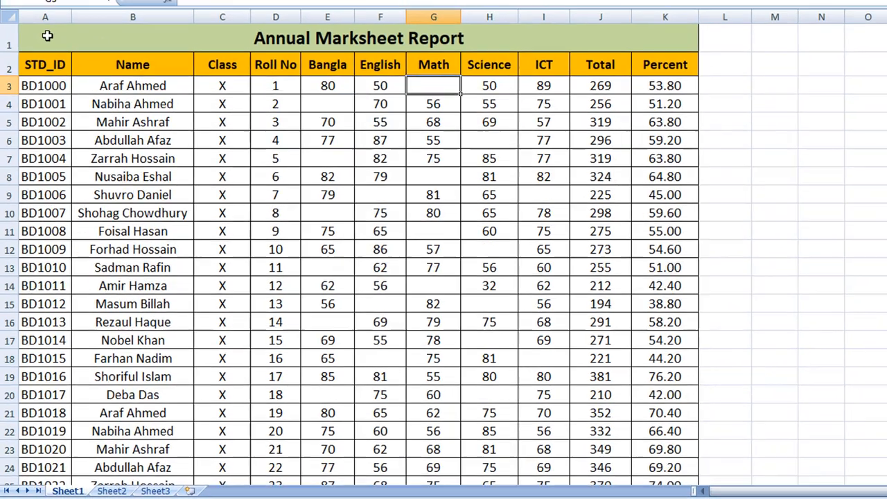
# Select the whole marksheet table A1:K53 and check how far the selection extends
pyautogui.moveTo(52, 33); pyautogui.dragTo(458, 358)
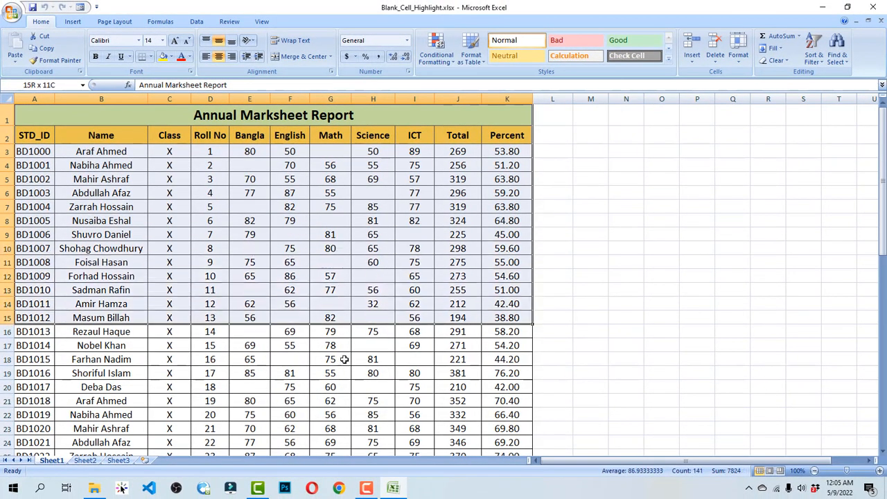
pyautogui.moveTo(344, 359); pyautogui.dragTo(532, 435)
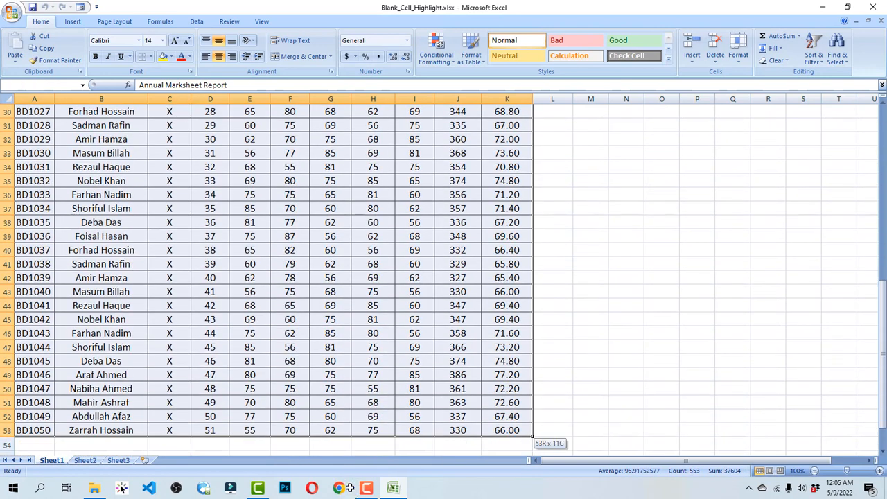
pyautogui.moveTo(350, 487); pyautogui.dragTo(353, 427)
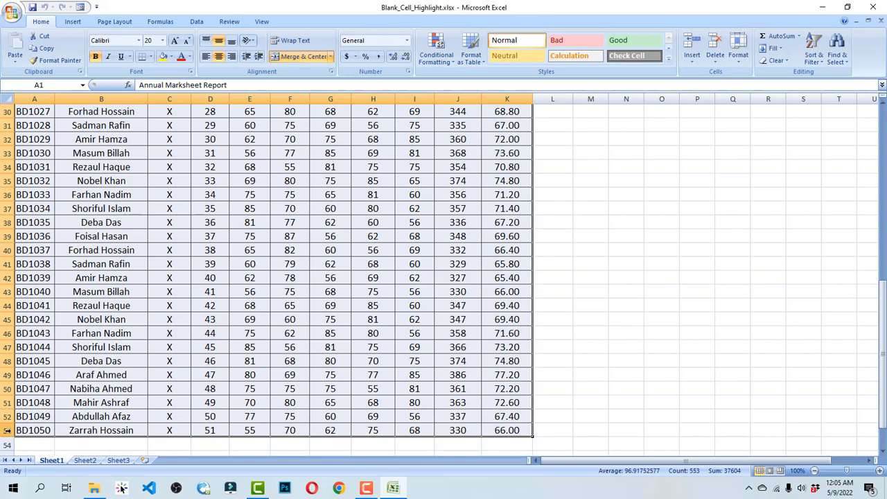
pyautogui.scroll(-7, 72, 413)
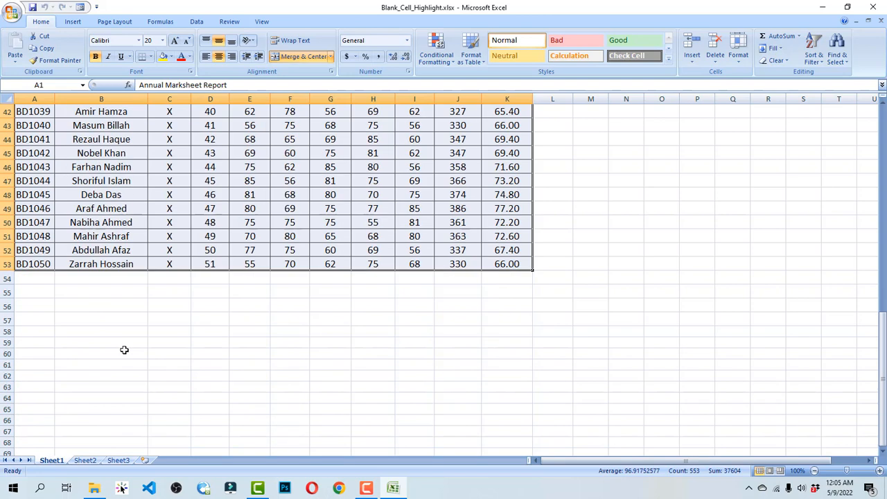
pyautogui.scroll(6, 103, 372)
pyautogui.scroll(-8, 103, 374)
pyautogui.scroll(5, 94, 376)
pyautogui.scroll(14, 134, 389)
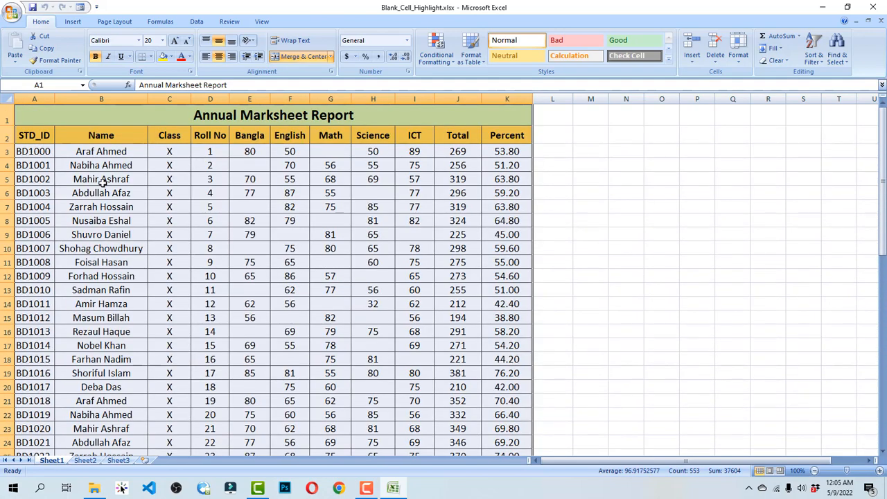
pyautogui.click(103, 119)
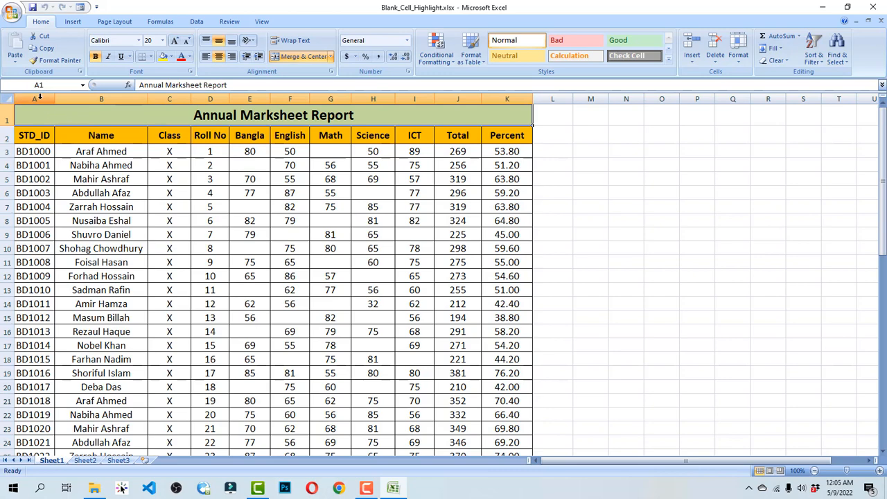
# Select the entire columns A through K and check how far the selection runs past the table
pyautogui.moveTo(38, 97); pyautogui.dragTo(497, 95)
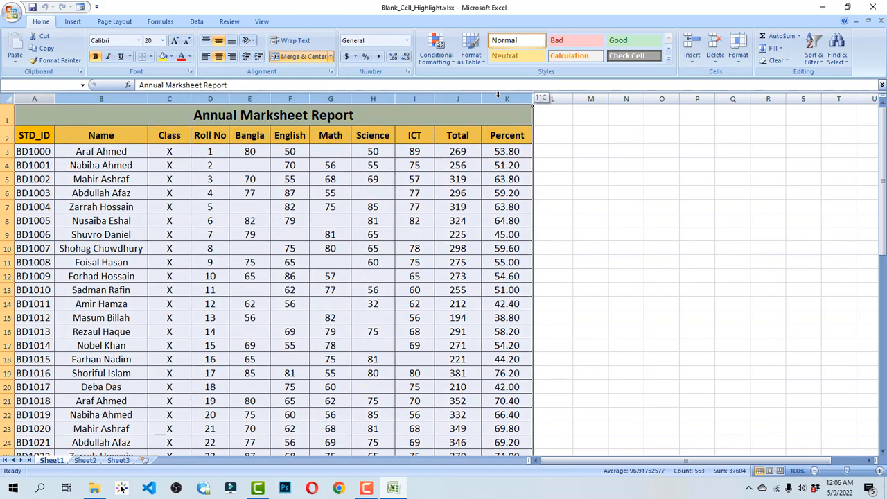
pyautogui.scroll(-20, 226, 265)
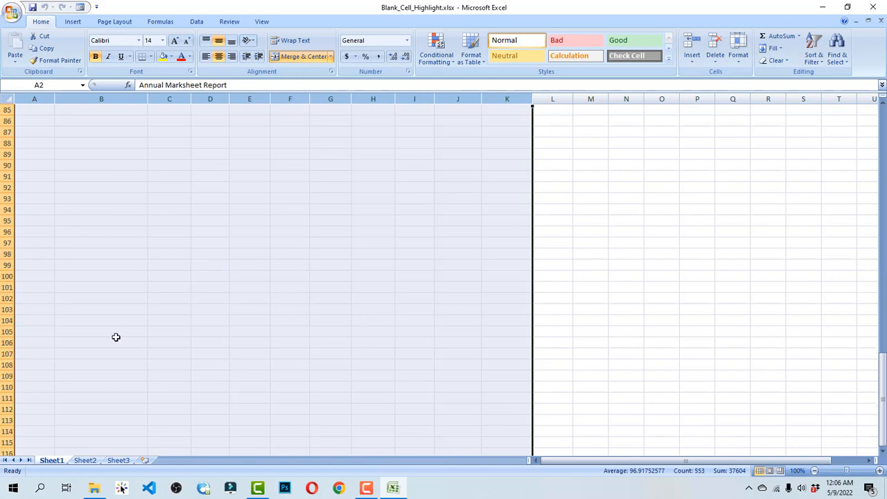
pyautogui.scroll(-7, 115, 337)
pyautogui.scroll(20, 128, 315)
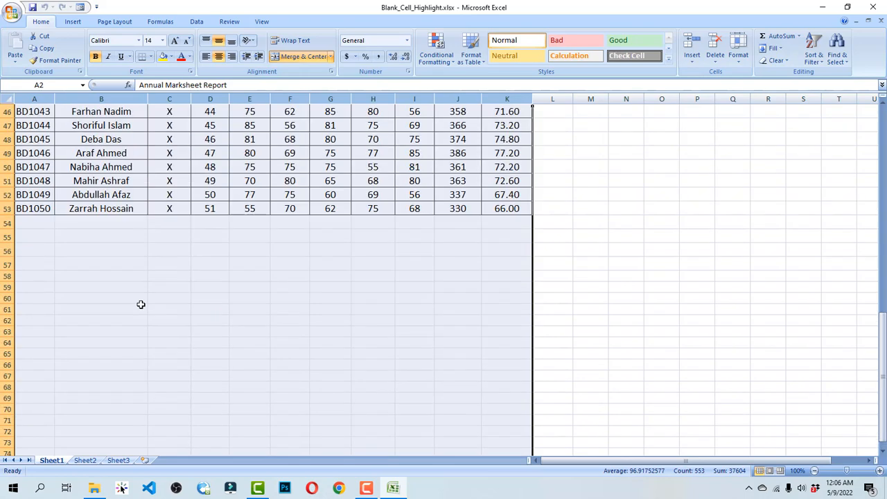
pyautogui.click(414, 319)
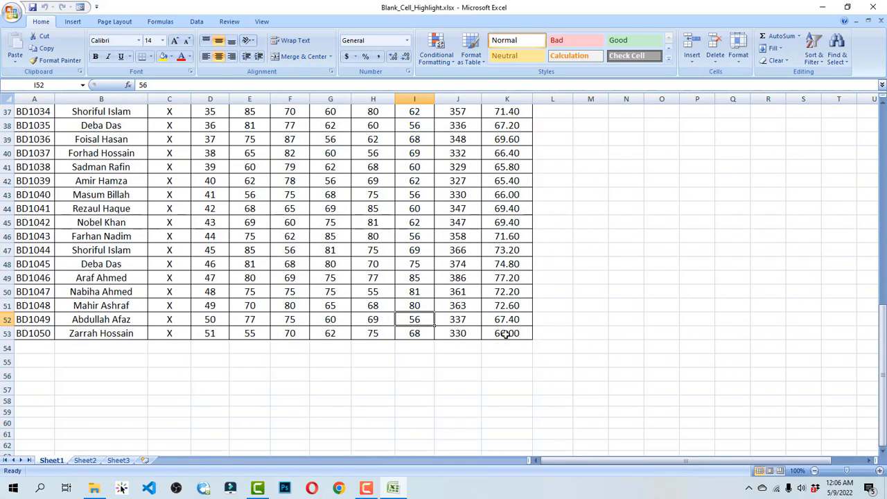
# Select the marksheet table A1:K53 and start a new conditional formatting rule that formats only cells containing blanks
pyautogui.moveTo(505, 333); pyautogui.dragTo(68, 111)
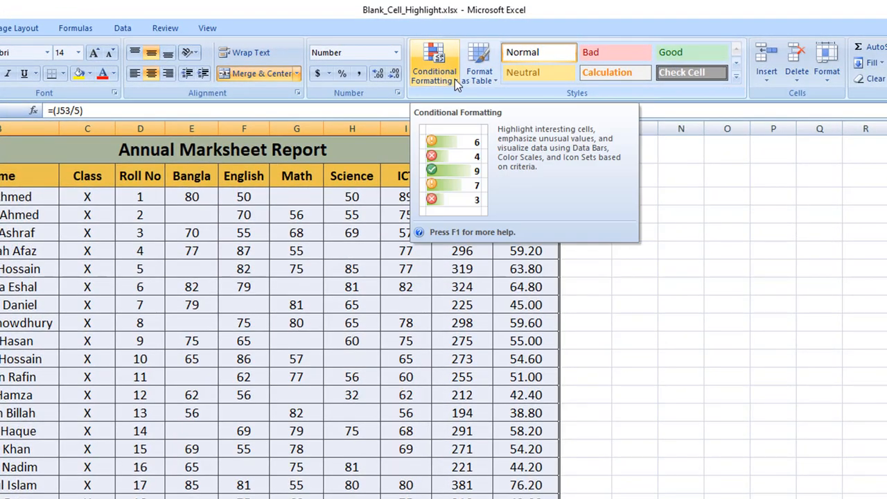
pyautogui.click(456, 80)
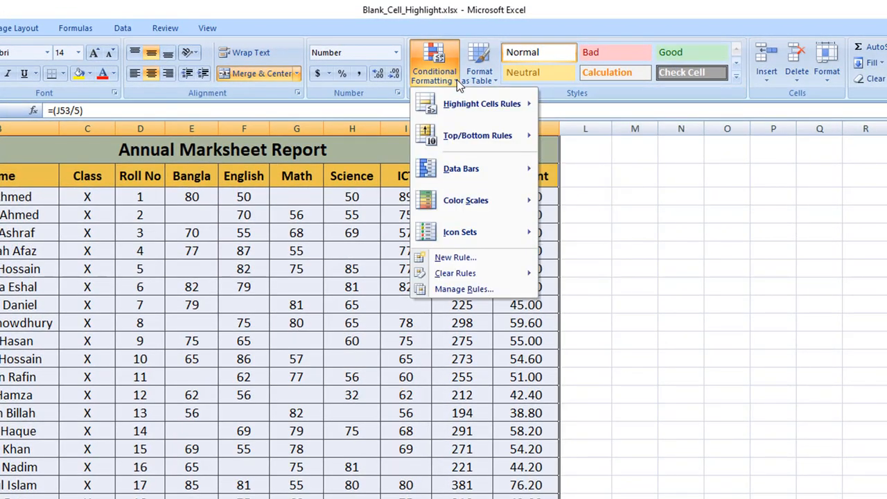
pyautogui.click(474, 257)
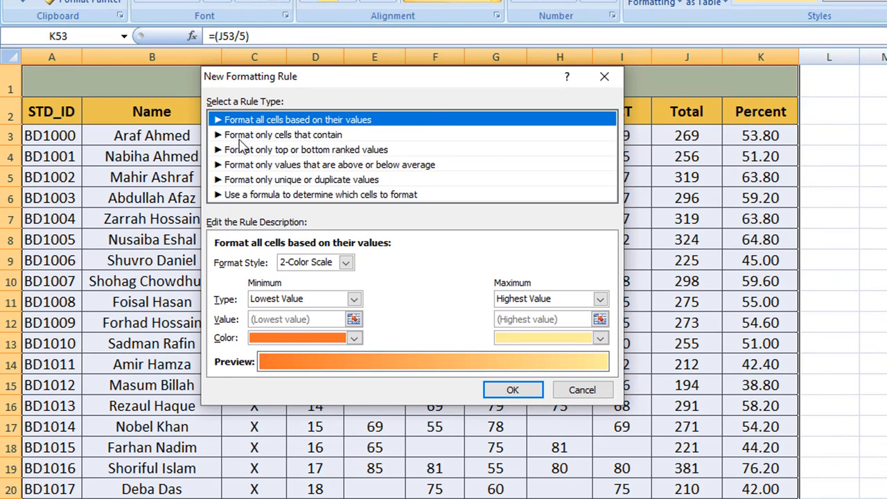
pyautogui.click(300, 136)
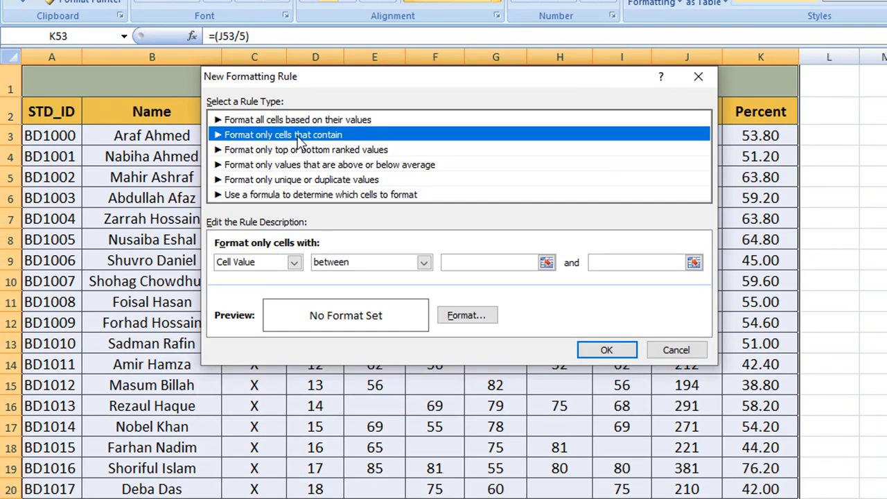
pyautogui.click(275, 263)
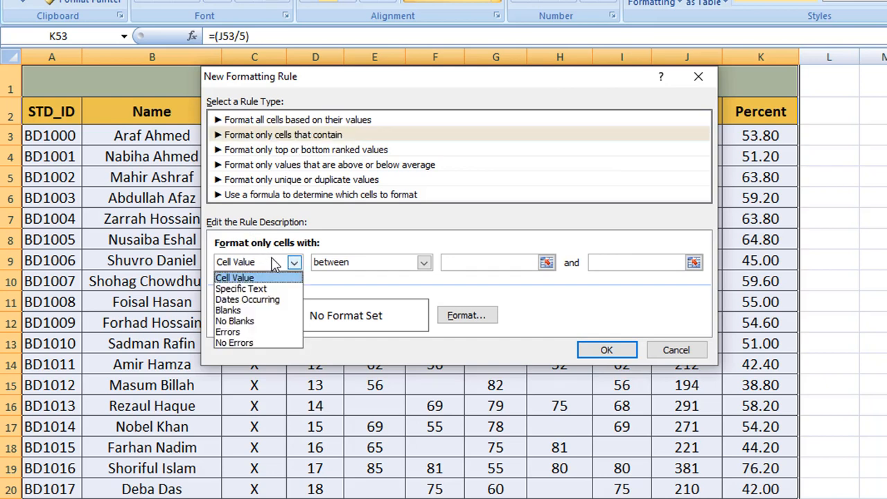
pyautogui.click(253, 311)
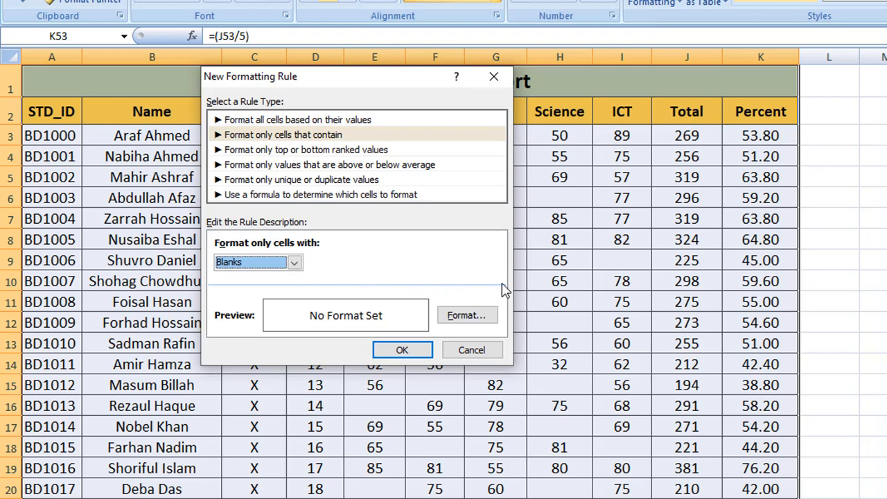
# Set the blank-cell rule's format to a solid red background fill
pyautogui.click(467, 316)
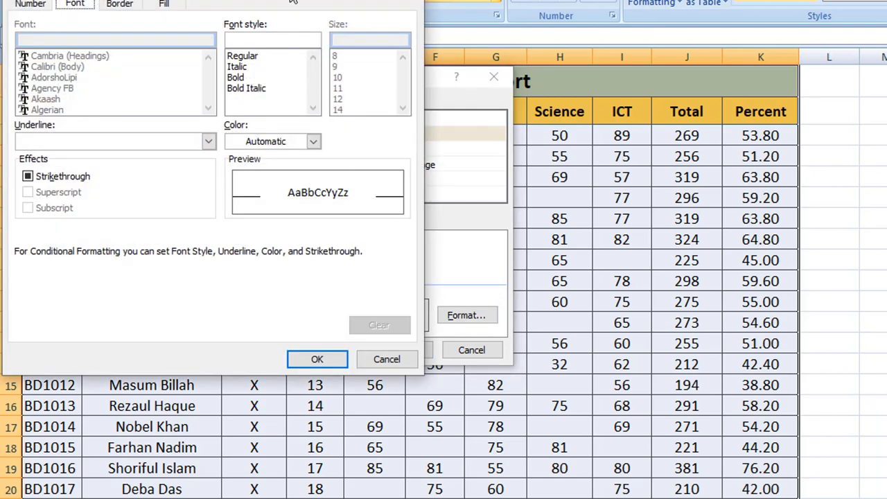
pyautogui.moveTo(321, 0); pyautogui.dragTo(437, 33)
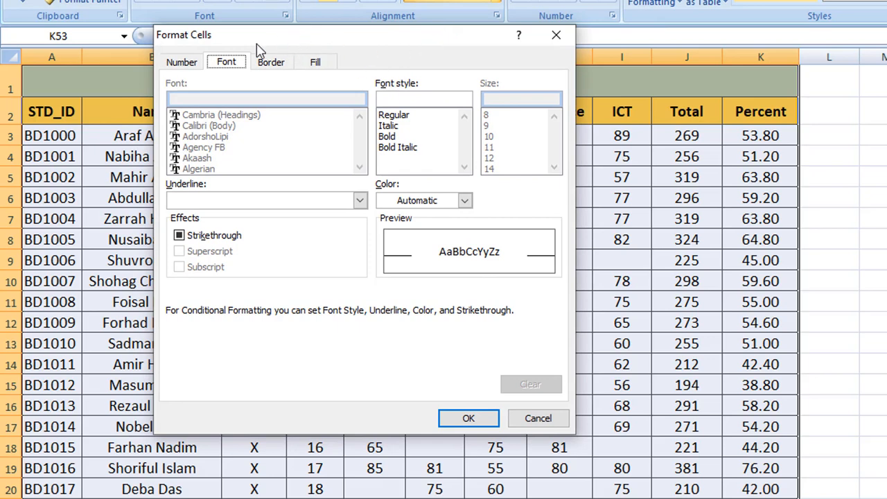
pyautogui.click(192, 63)
pyautogui.click(226, 64)
pyautogui.click(270, 64)
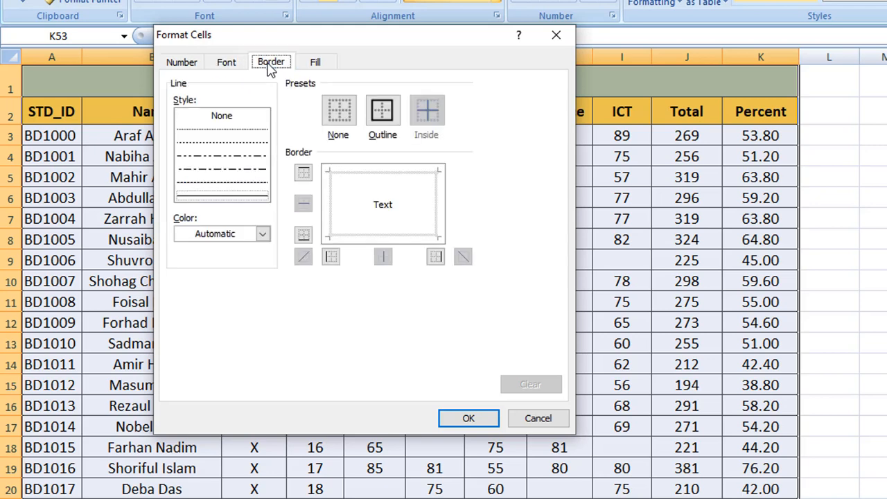
pyautogui.click(315, 64)
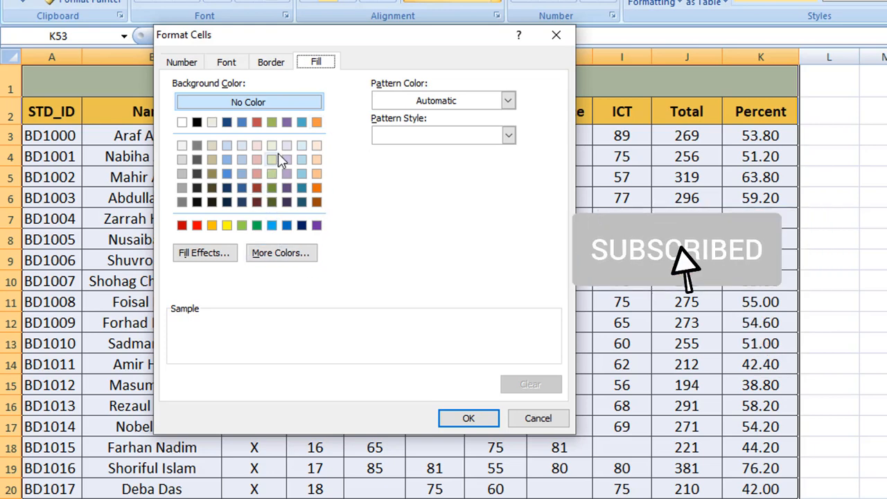
pyautogui.click(284, 254)
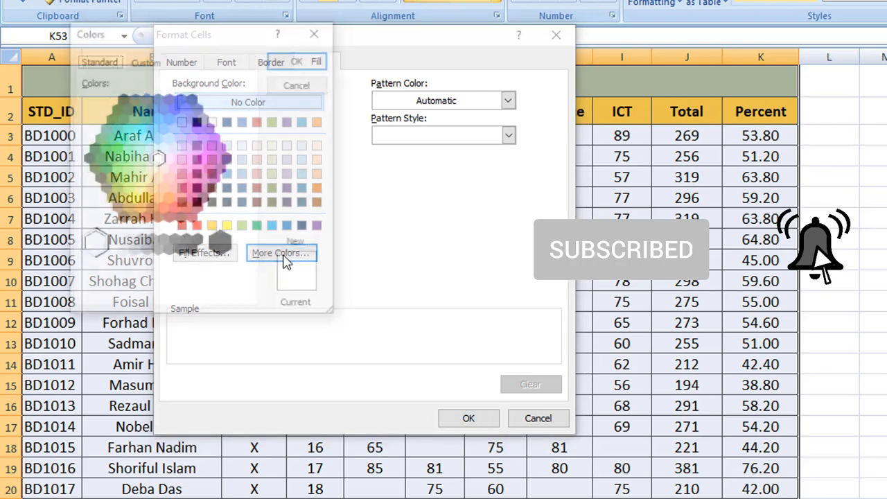
pyautogui.click(320, 31)
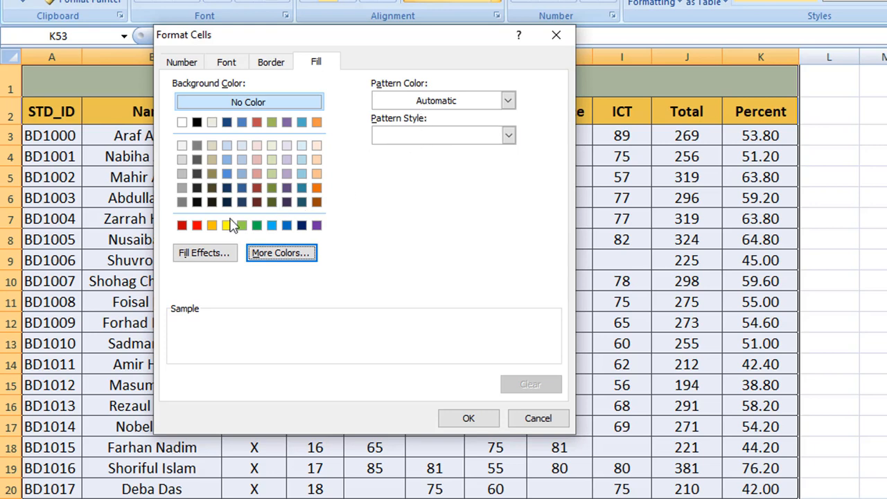
pyautogui.click(197, 225)
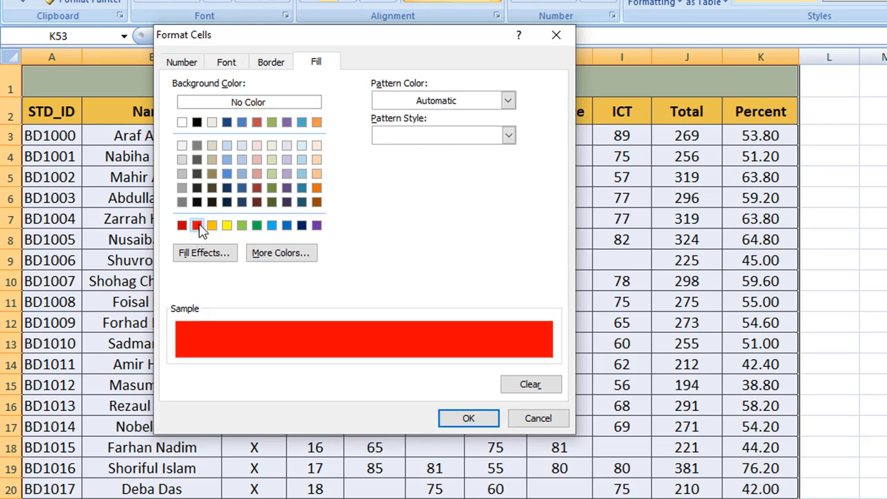
pyautogui.click(468, 418)
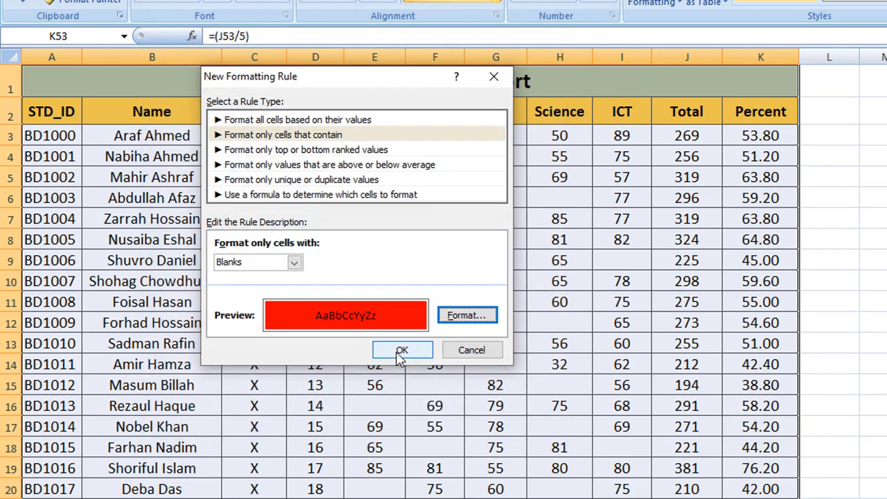
# Apply the blank-cell rule to the marksheet table and check the highlighted blanks across the subject columns in rows 3 to 10
pyautogui.click(389, 354)
pyautogui.click(489, 177)
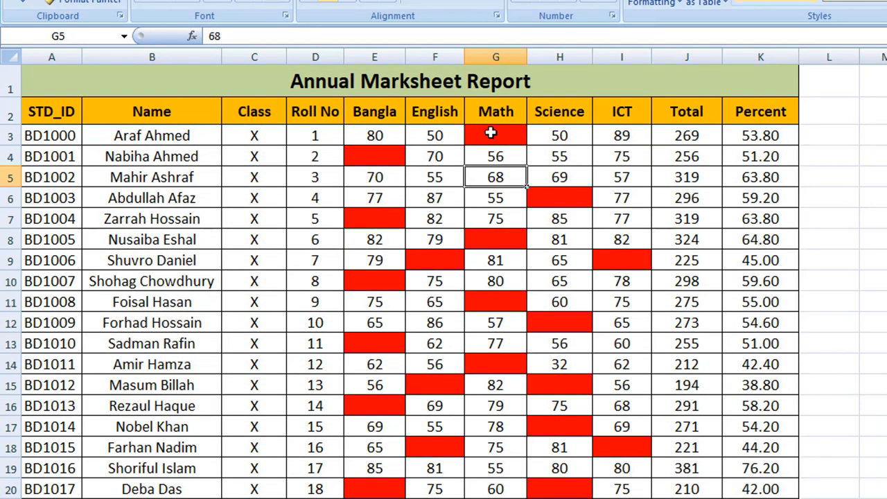
pyautogui.click(490, 133)
pyautogui.click(382, 155)
pyautogui.click(537, 199)
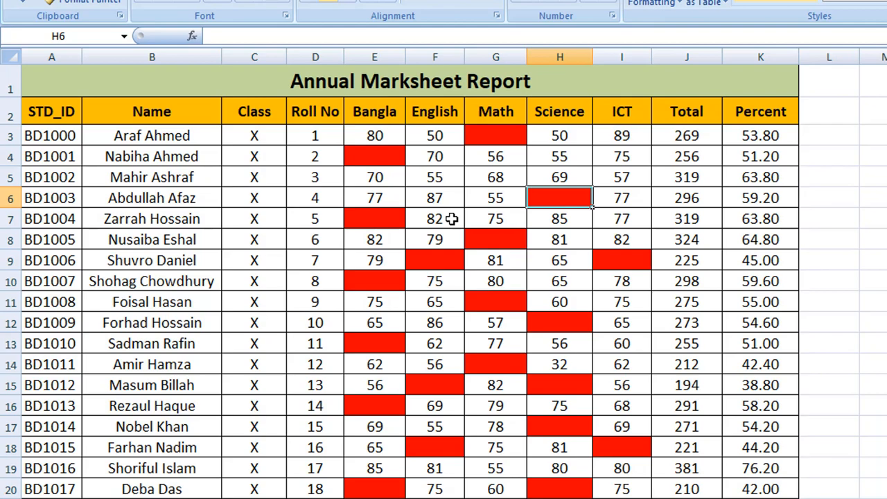
pyautogui.click(396, 220)
pyautogui.click(447, 258)
pyautogui.click(496, 242)
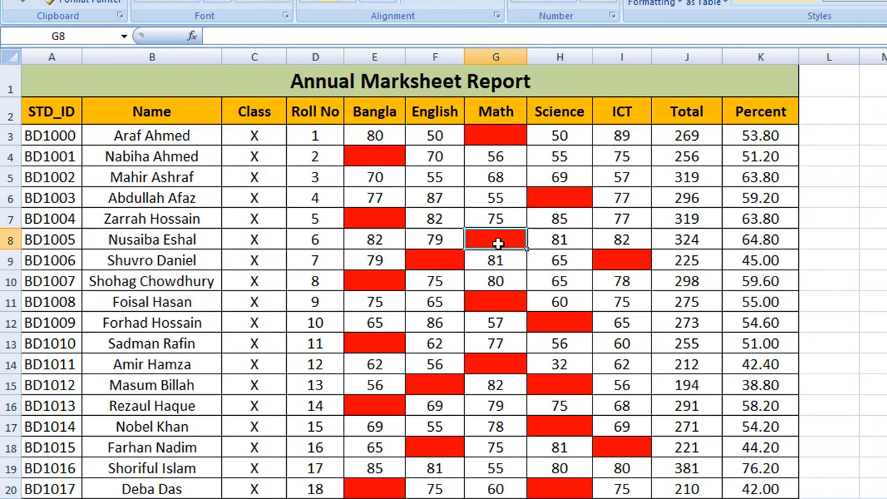
pyautogui.click(382, 281)
pyautogui.click(601, 262)
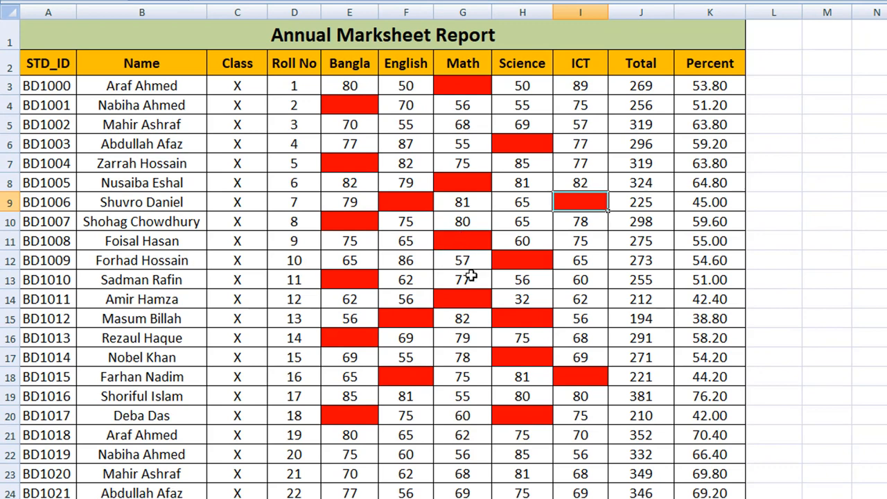
# Fill the blank Math mark in cell G14 with 20 to test the highlighting rule
pyautogui.click(457, 296)
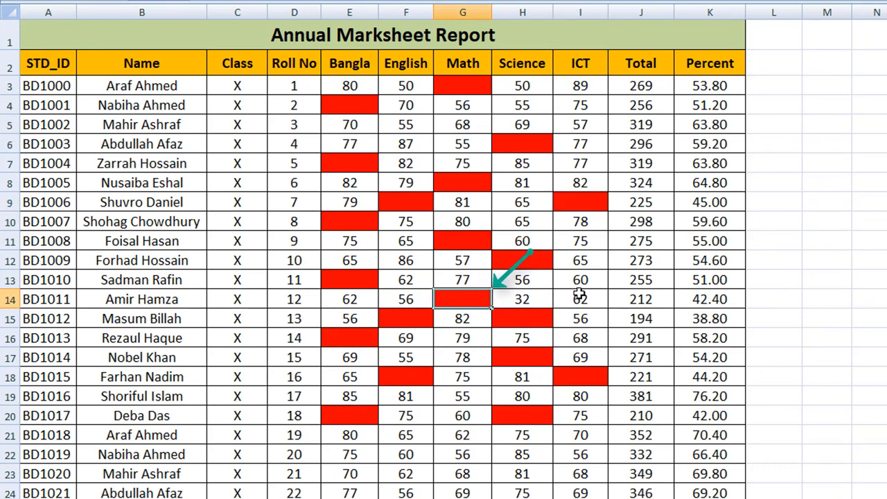
pyautogui.write('20')
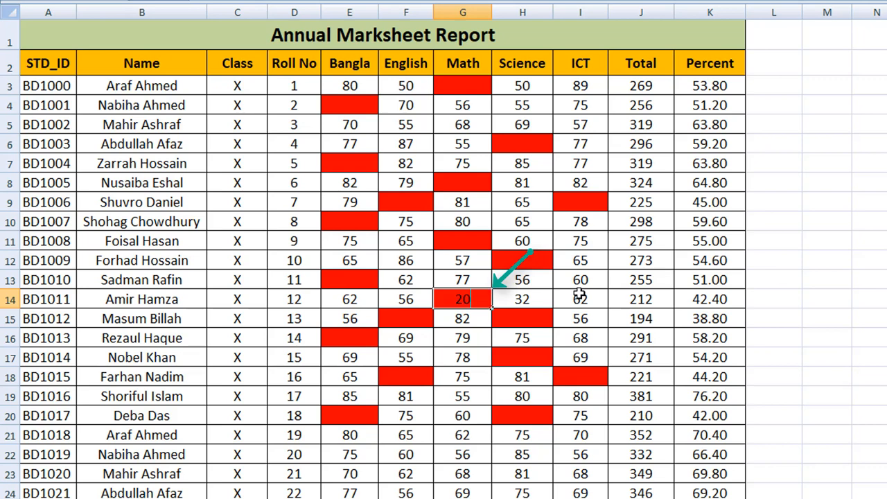
pyautogui.click(511, 299)
pyautogui.click(471, 300)
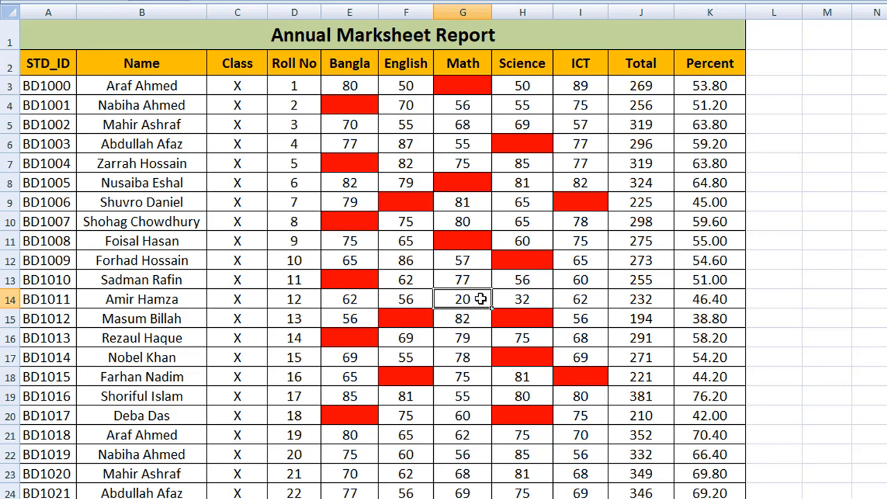
pyautogui.press('Up')
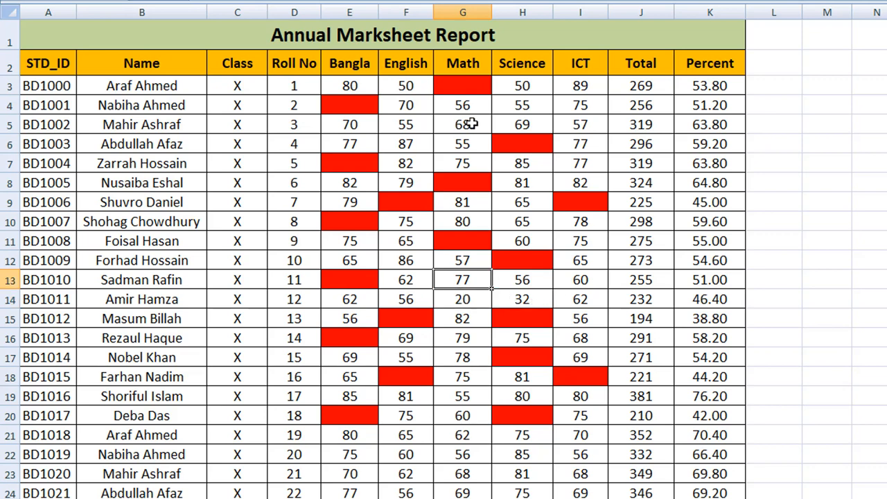
# Clear the Math mark in cell G5 and the Science mark in cell H4 to test the rule on new blanks
pyautogui.click(478, 126)
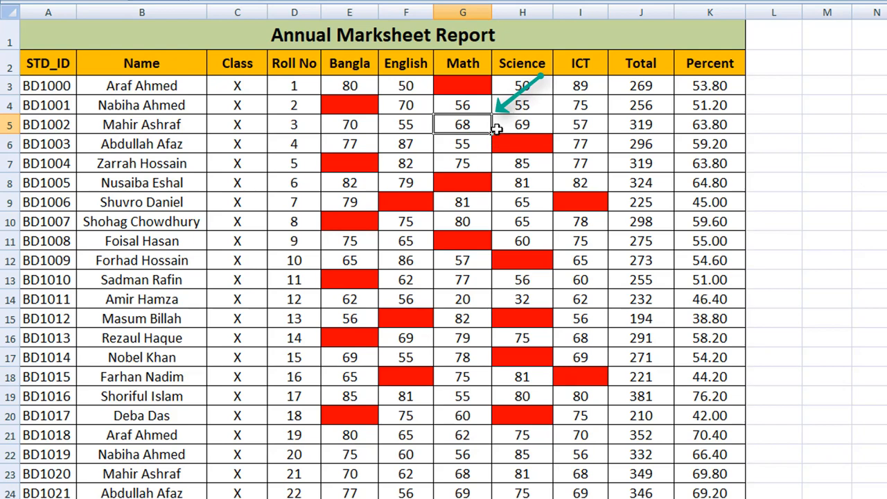
pyautogui.press('Delete')
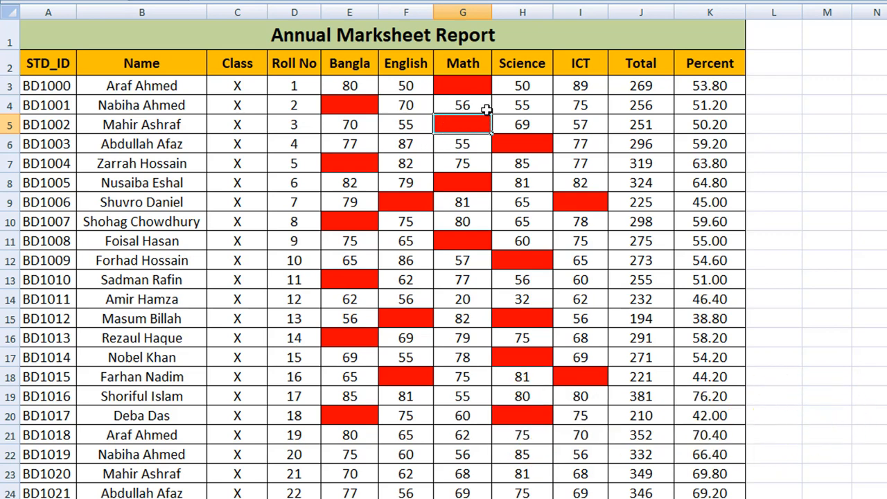
pyautogui.click(518, 111)
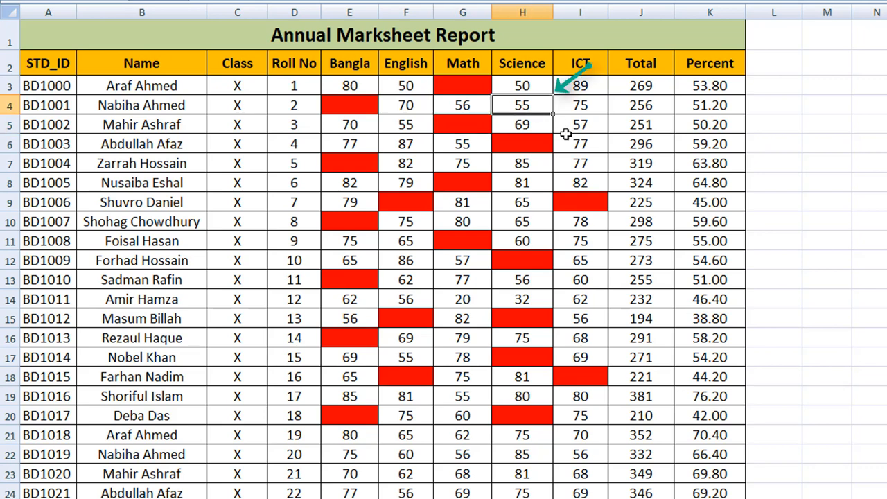
pyautogui.press('Delete')
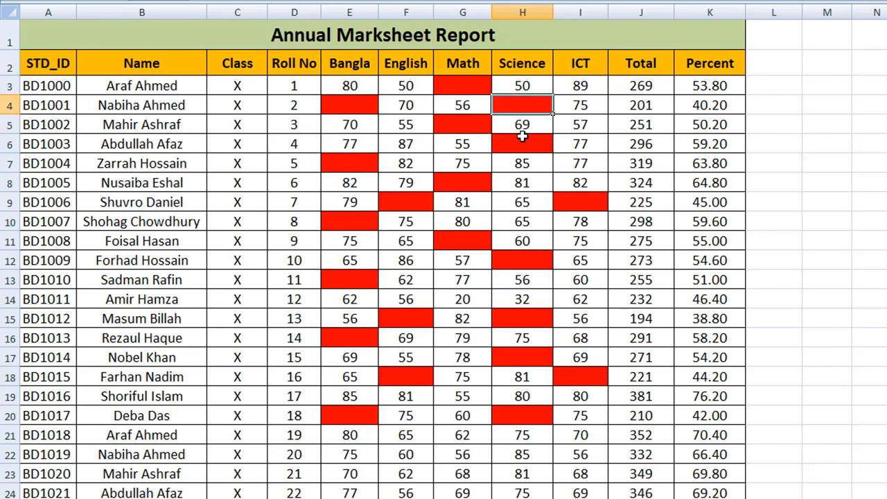
# Fill the blank Science mark in cell H6 with 47 and reselect that cell
pyautogui.click(518, 143)
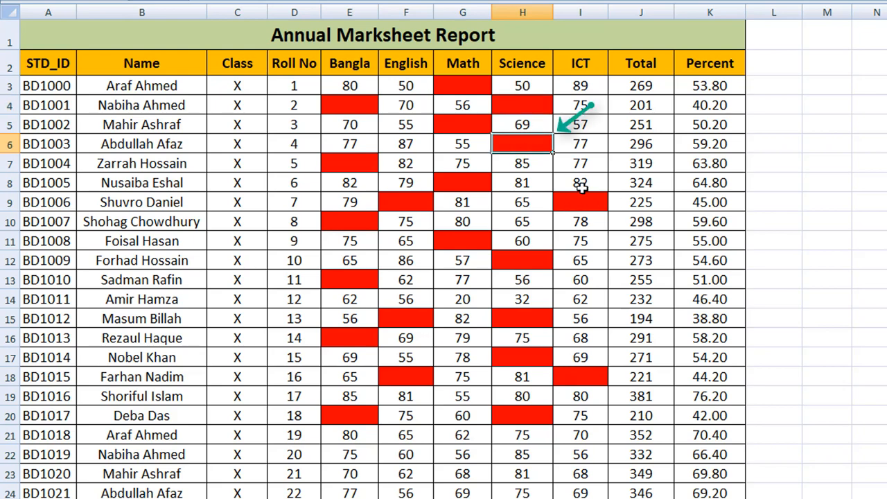
pyautogui.write('47')
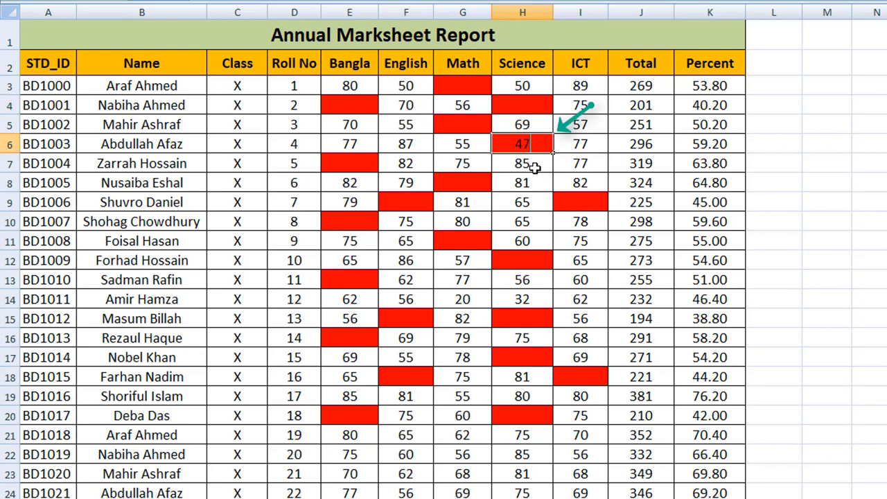
pyautogui.press('Return')
pyautogui.click(528, 145)
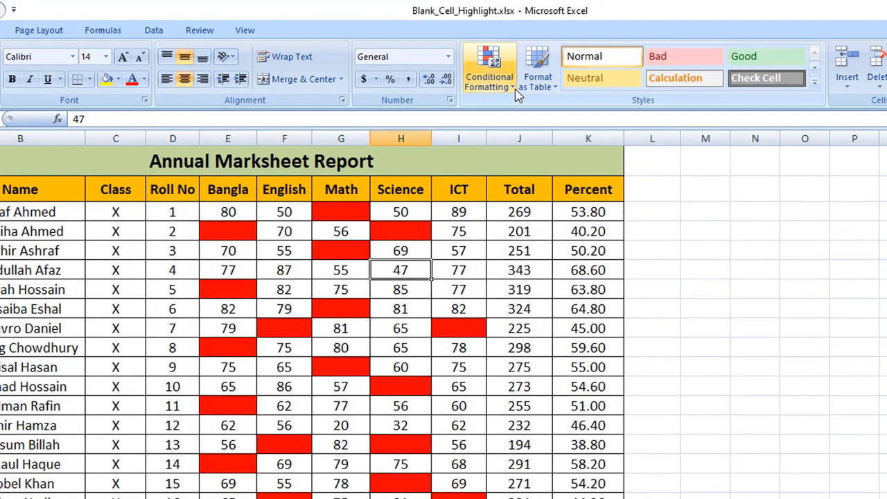
# Clear the conditional formatting rules from the entire sheet and check the blank Bangla cell E4
pyautogui.click(514, 88)
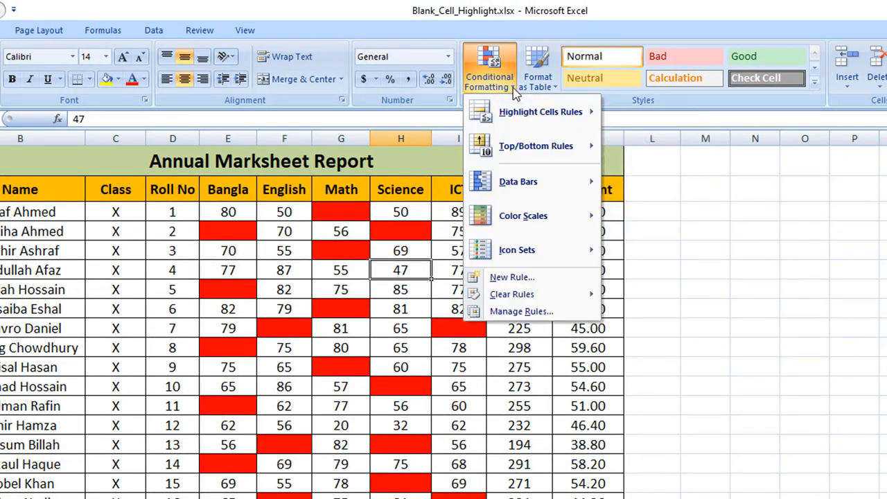
pyautogui.moveTo(530, 298)
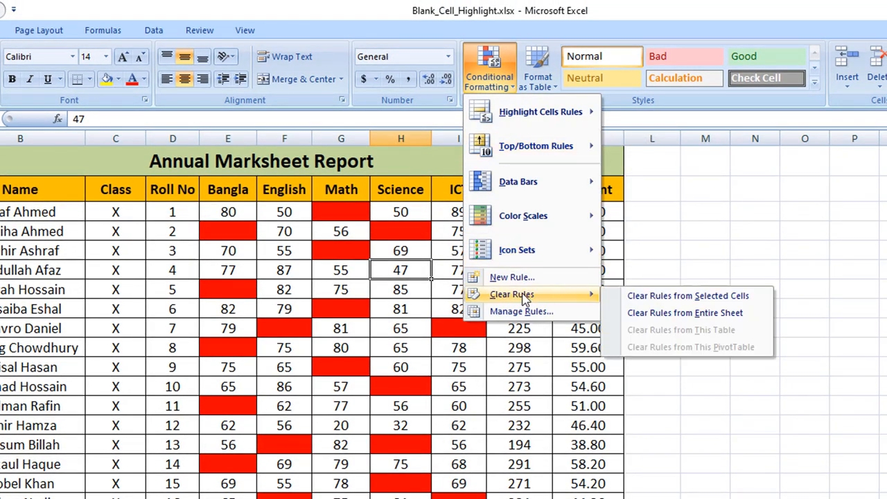
pyautogui.click(685, 313)
pyautogui.click(232, 252)
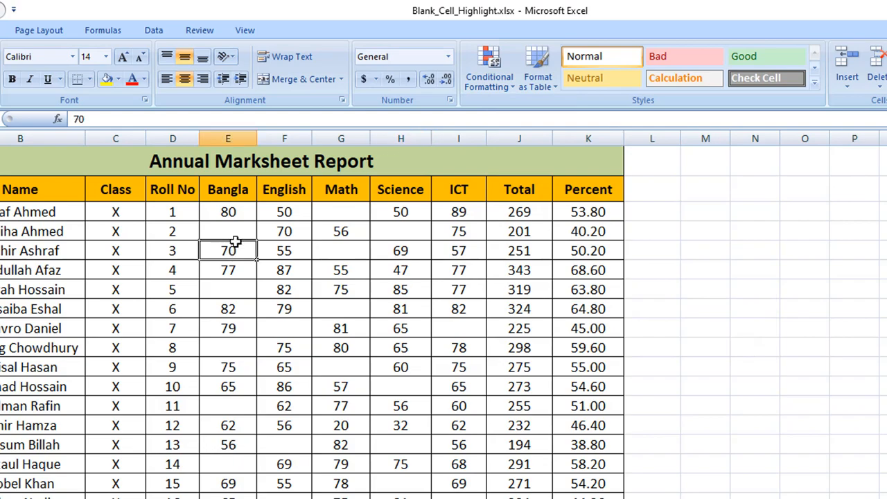
pyautogui.click(236, 235)
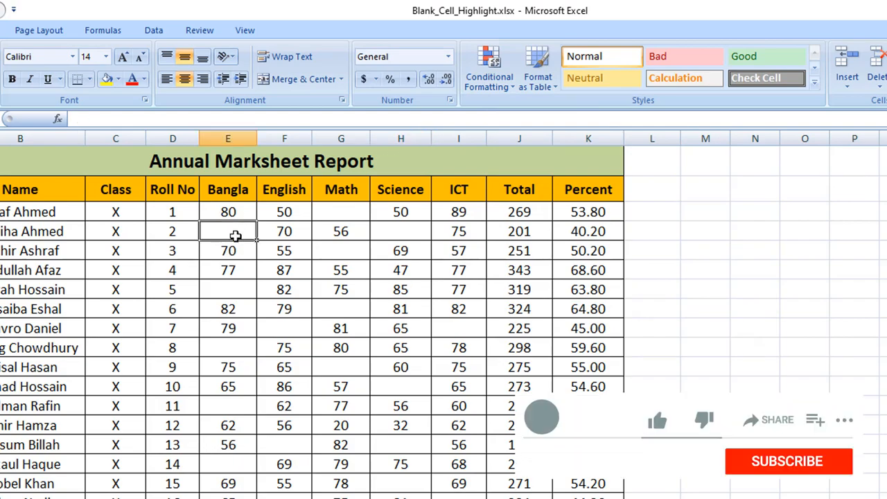